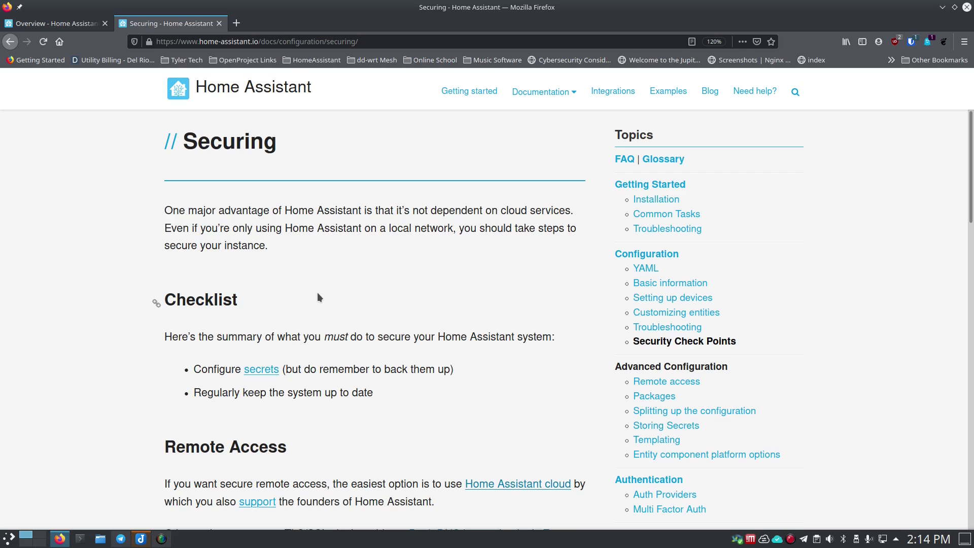
- Review the Home Assistant Cloud page linked from the Remote Access section in a new tab, and close it
{"action": "scroll", "coordinate": [318, 295], "scroll_direction": "down", "scroll_amount": 3}
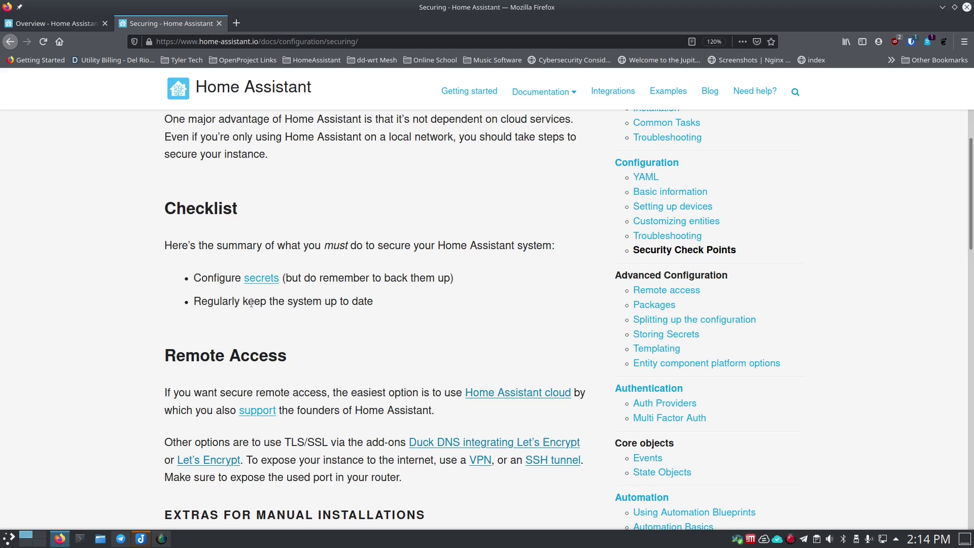
{"action": "scroll", "coordinate": [170, 327], "scroll_direction": "down", "scroll_amount": 3}
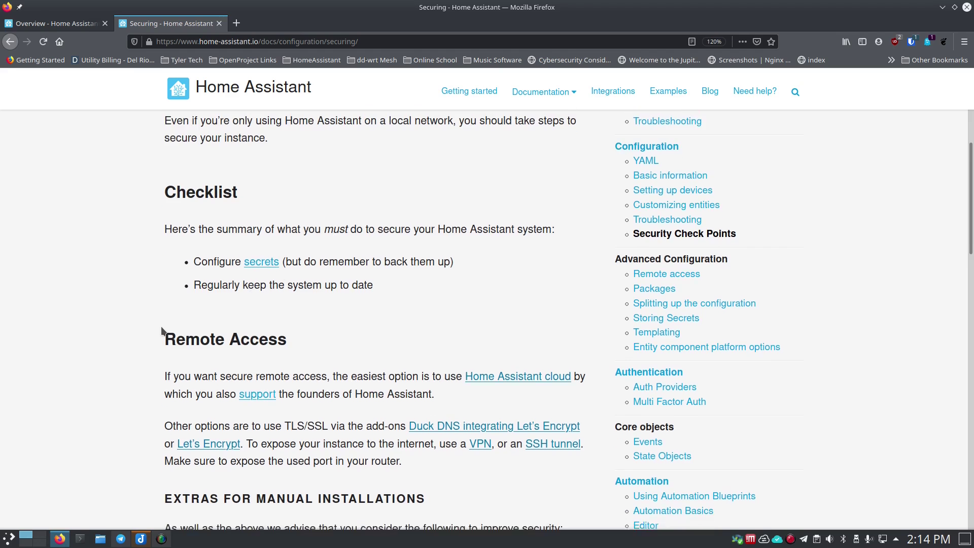
{"action": "scroll", "coordinate": [193, 330], "scroll_direction": "down", "scroll_amount": 3}
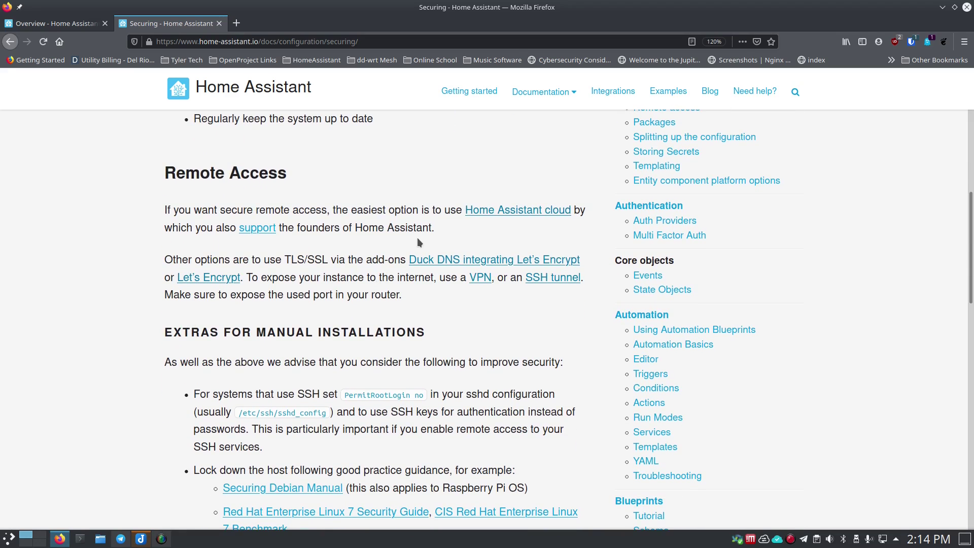
{"action": "right_click", "coordinate": [519, 212]}
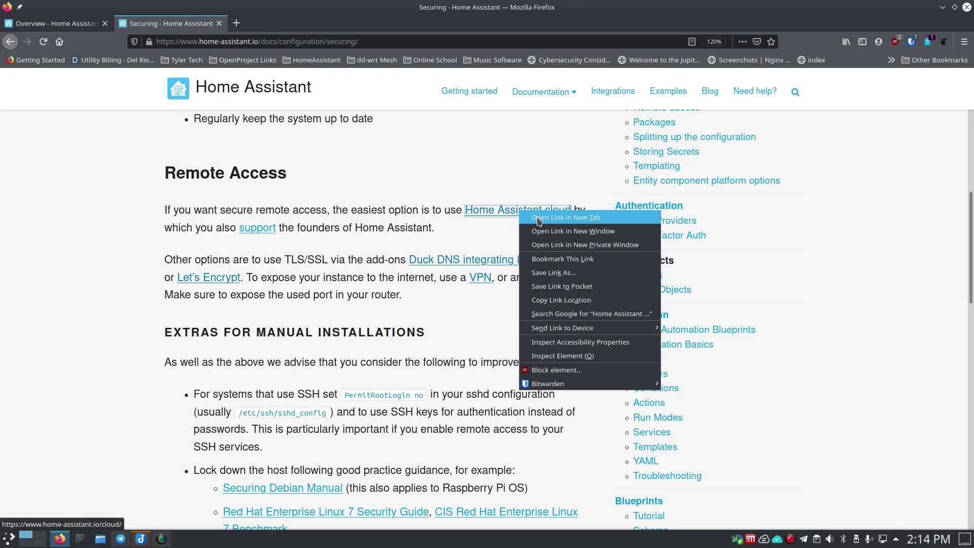
{"action": "left_click", "coordinate": [537, 217]}
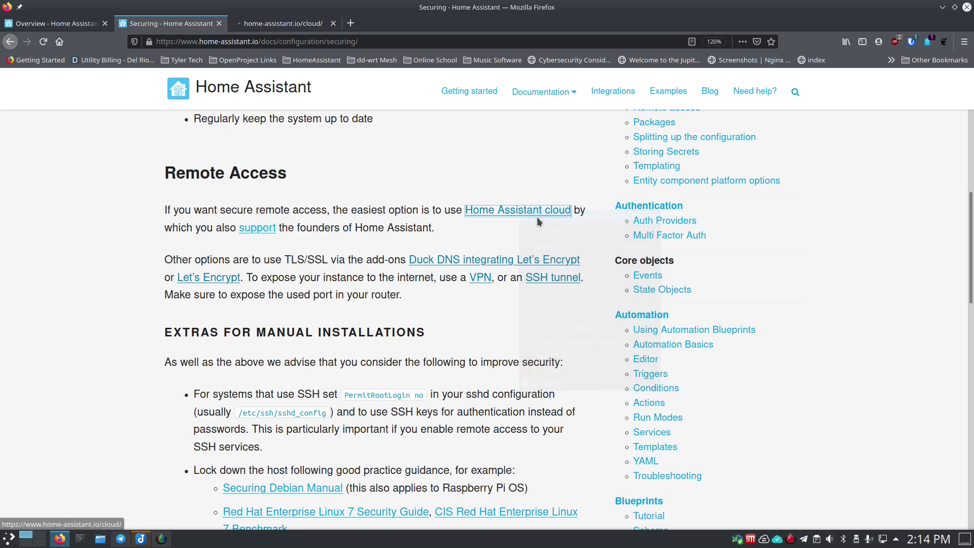
{"action": "left_click", "coordinate": [302, 26]}
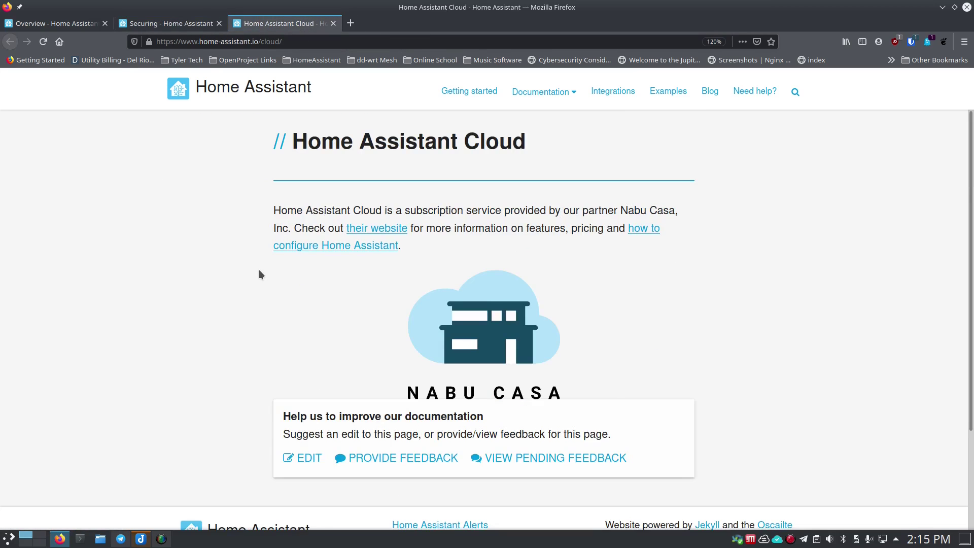
{"action": "scroll", "coordinate": [261, 275], "scroll_direction": "down", "scroll_amount": 3}
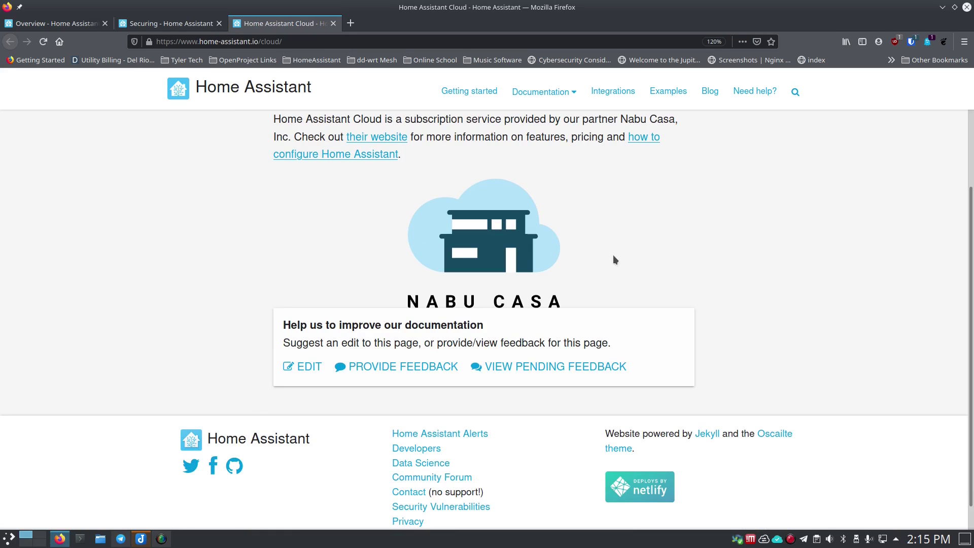
{"action": "scroll", "coordinate": [270, 244], "scroll_direction": "up", "scroll_amount": 3}
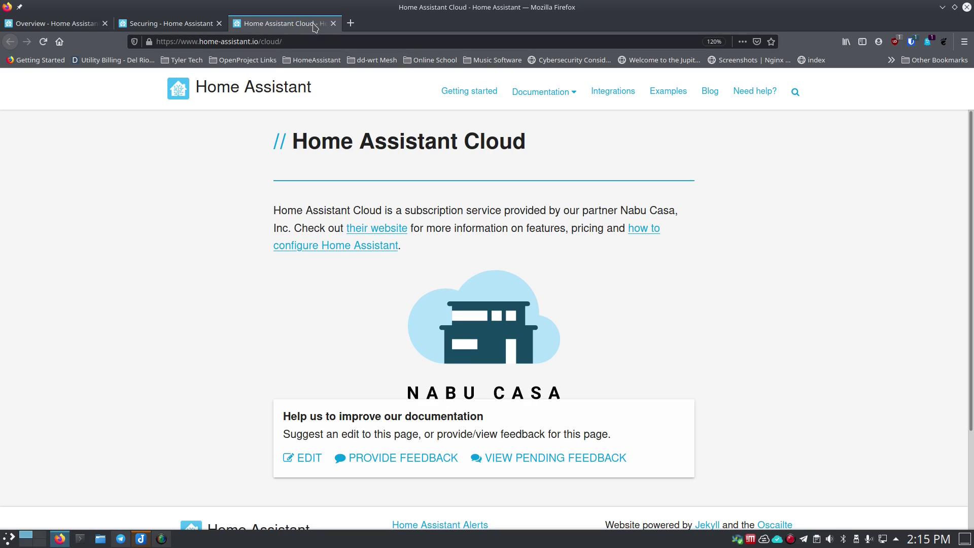
{"action": "left_click", "coordinate": [331, 24]}
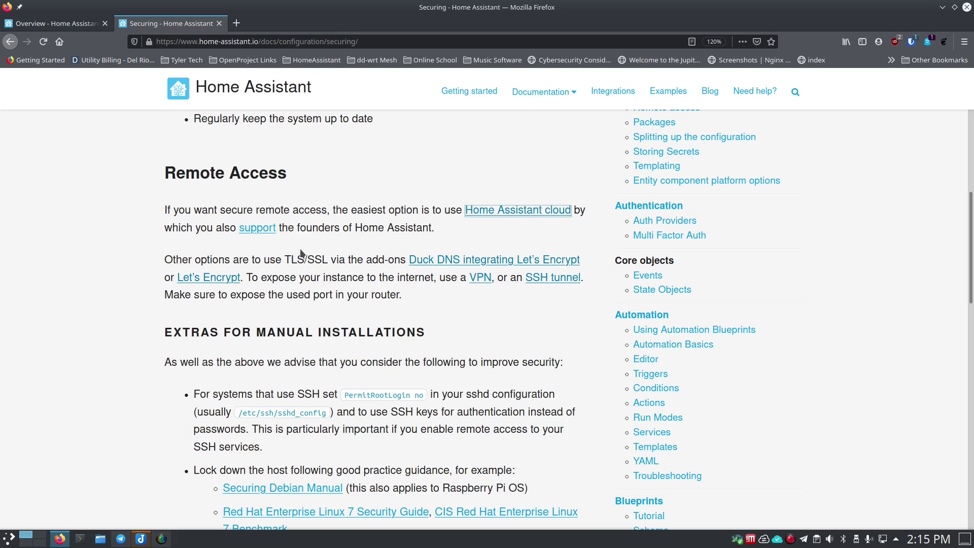
- Check remote access by loading ha.routemehome.org in a new tab, and close that tab
{"action": "scroll", "coordinate": [301, 248], "scroll_direction": "down", "scroll_amount": 1}
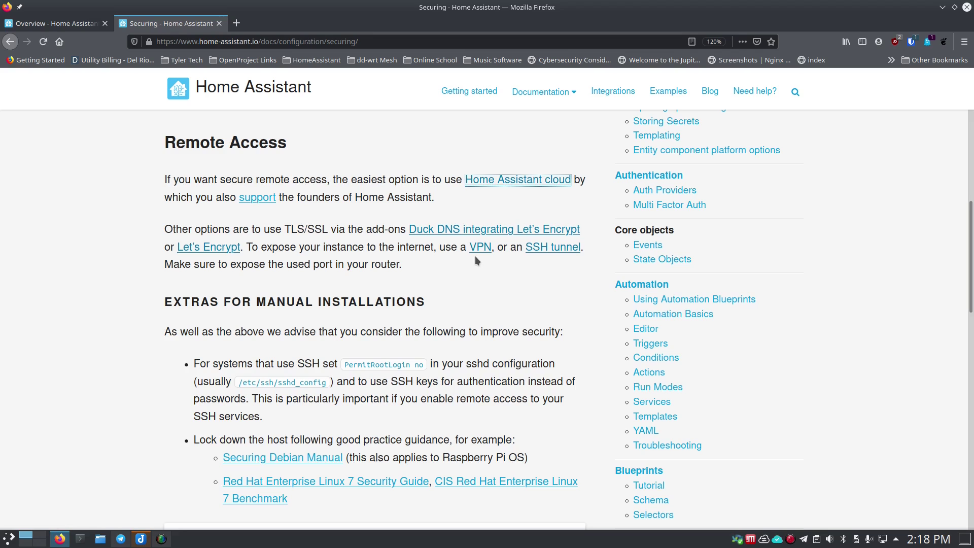
{"action": "left_click", "coordinate": [237, 24]}
{"action": "left_click", "coordinate": [301, 42]}
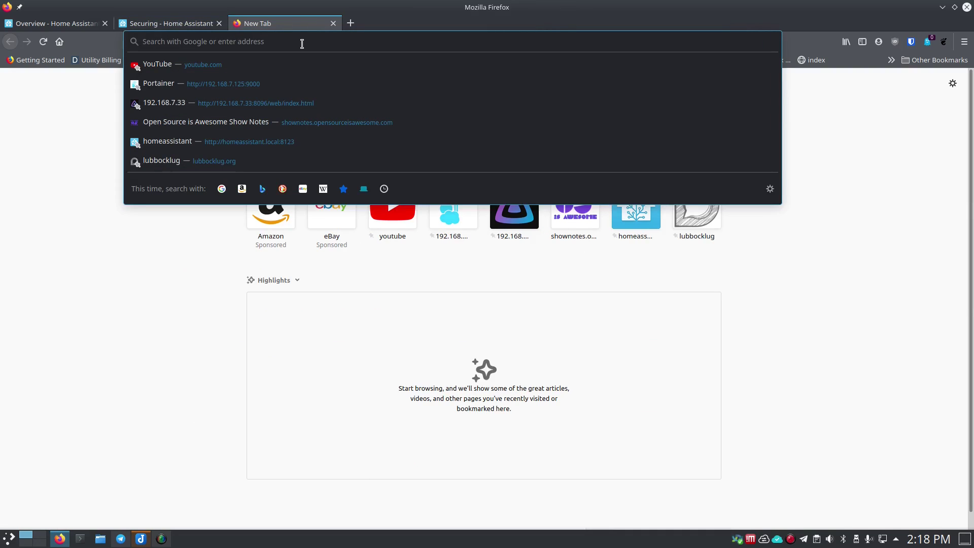
{"action": "type", "text": "ha"}
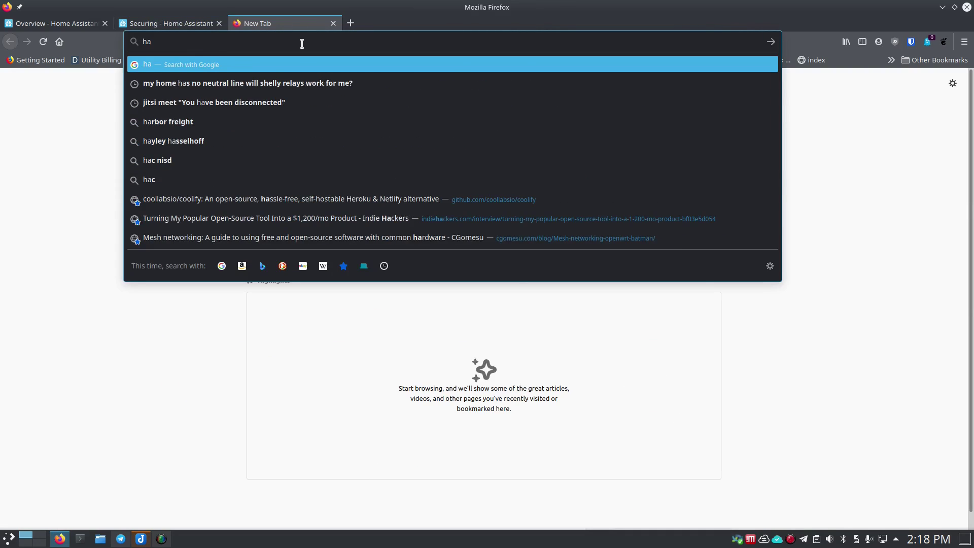
{"action": "type", "text": ".routemehome.org"}
{"action": "key", "text": "Return"}
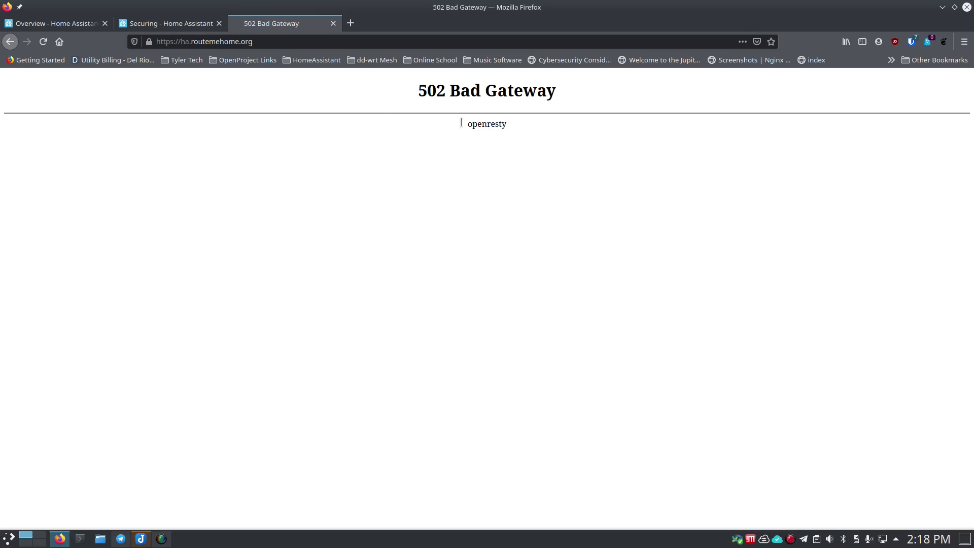
{"action": "left_click", "coordinate": [303, 41]}
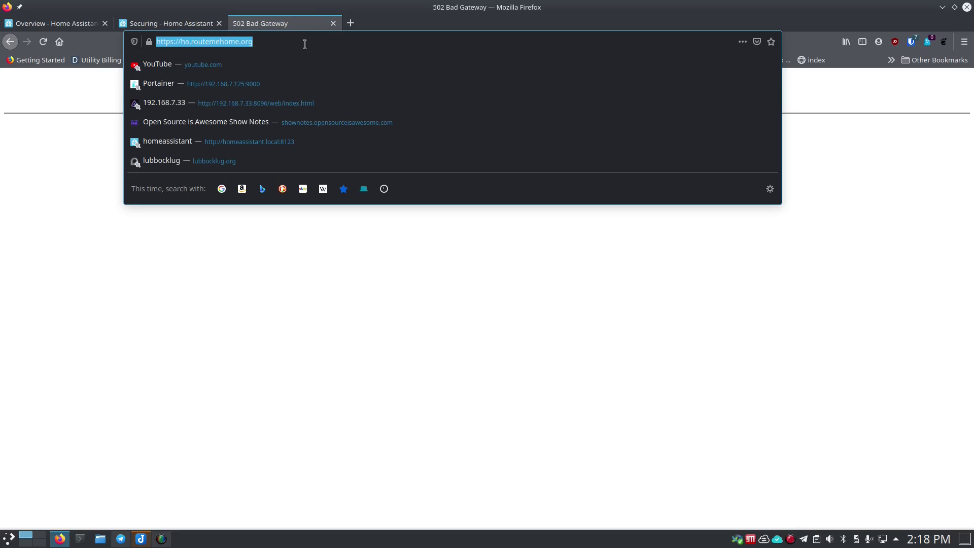
{"action": "key", "text": "BackSpace"}
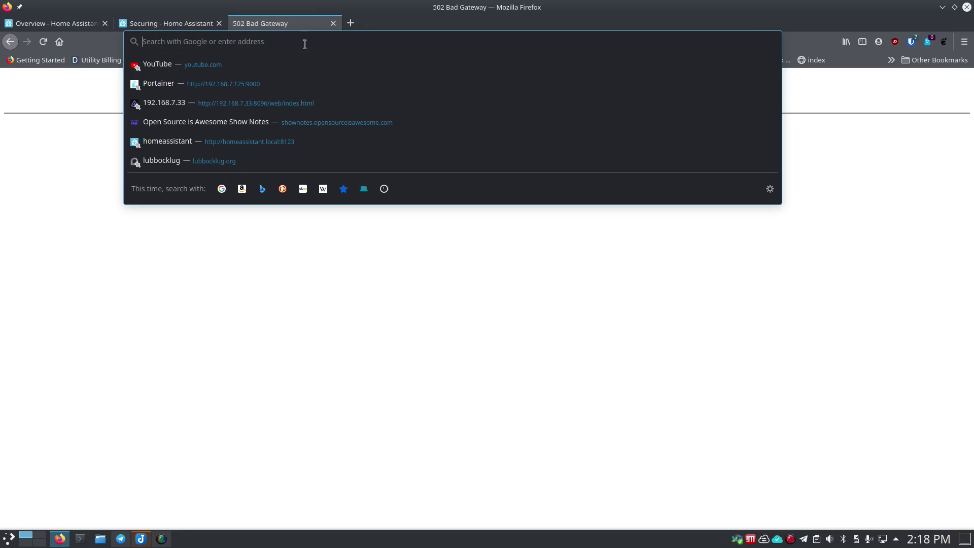
{"action": "left_click", "coordinate": [333, 24]}
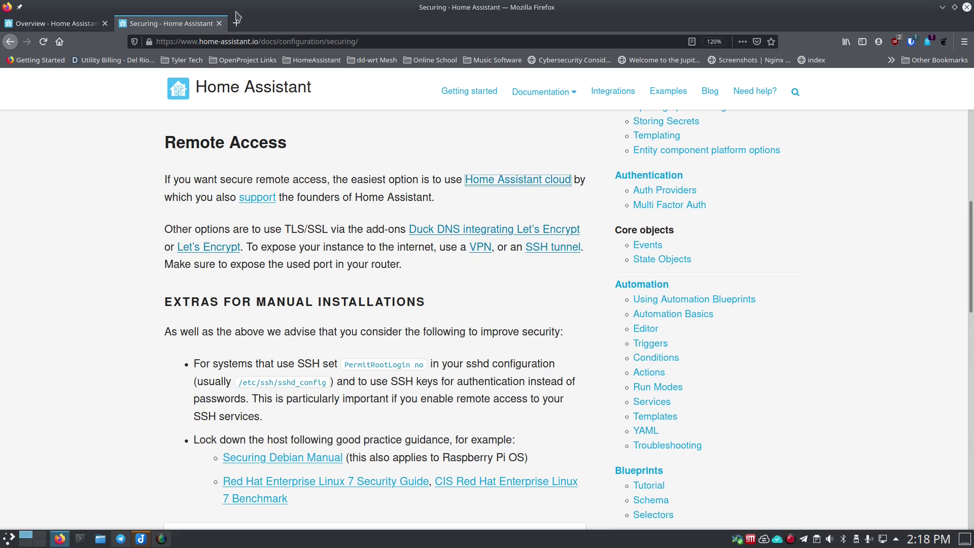
- Load ha.routemehome.org again in a new tab and dismiss its authentication request without entering credentials
{"action": "left_click", "coordinate": [71, 23]}
{"action": "left_click", "coordinate": [236, 24]}
{"action": "left_click", "coordinate": [274, 43]}
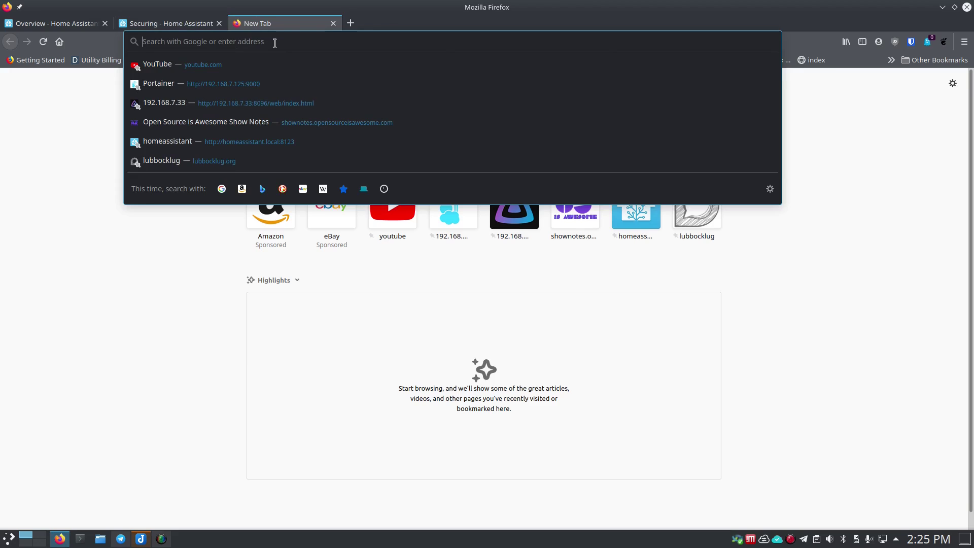
{"action": "type", "text": "ha.ro"}
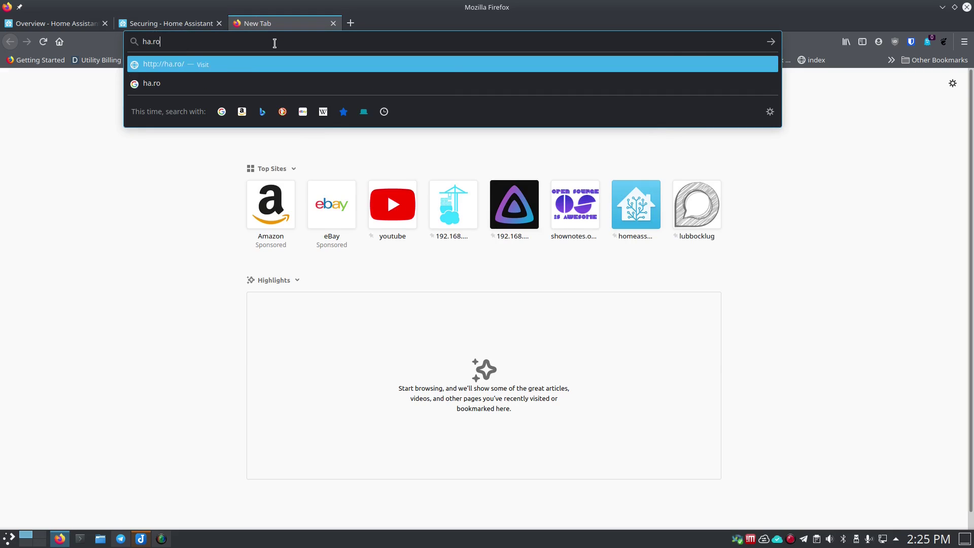
{"action": "type", "text": "utemeorg"}
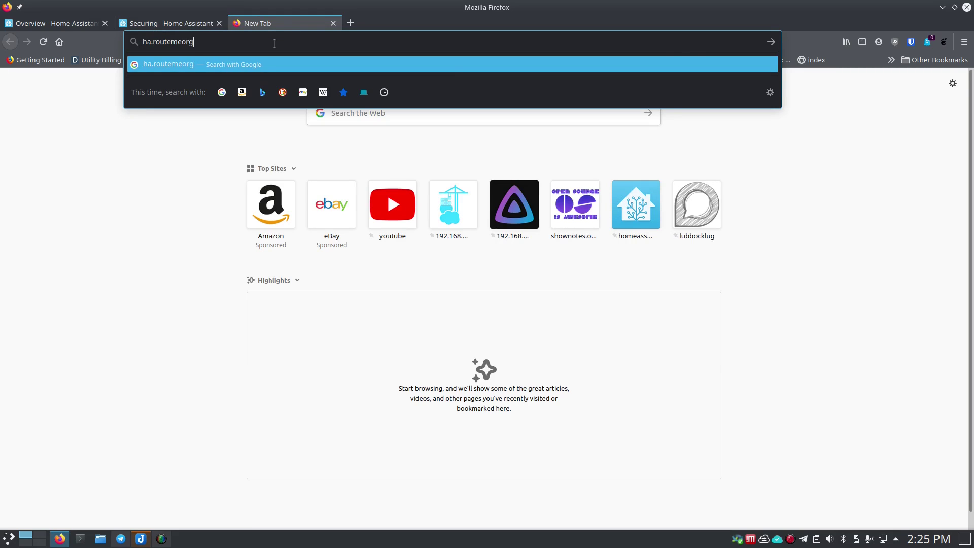
{"action": "key", "text": "BackSpace"}
{"action": "key", "text": "BackSpace"}
{"action": "key", "text": "BackSpace"}
{"action": "type", "text": "home.org"}
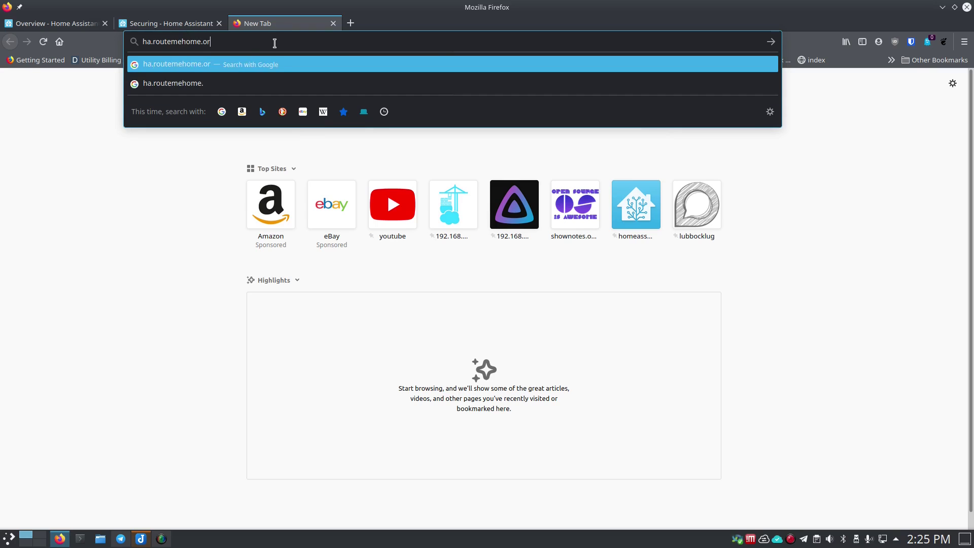
{"action": "key", "text": "Return"}
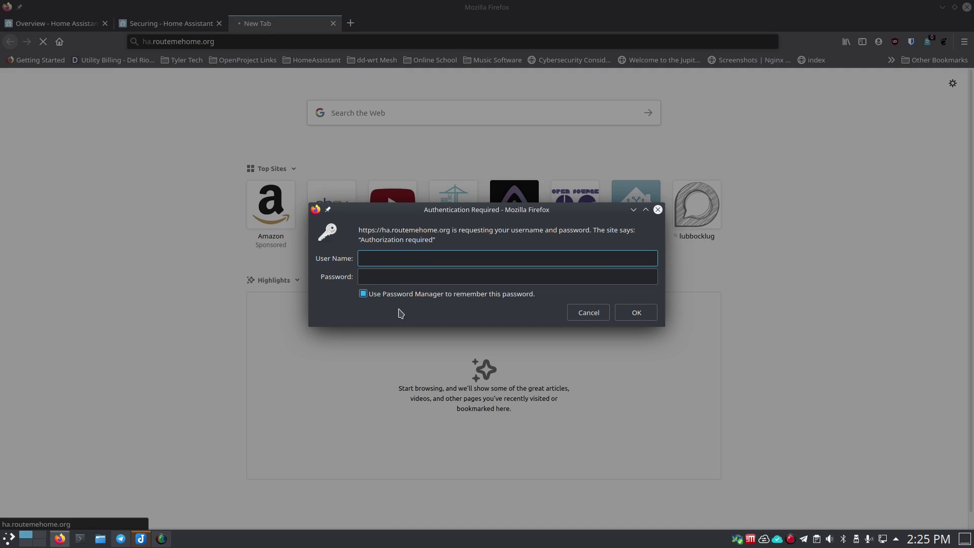
{"action": "left_click", "coordinate": [585, 317]}
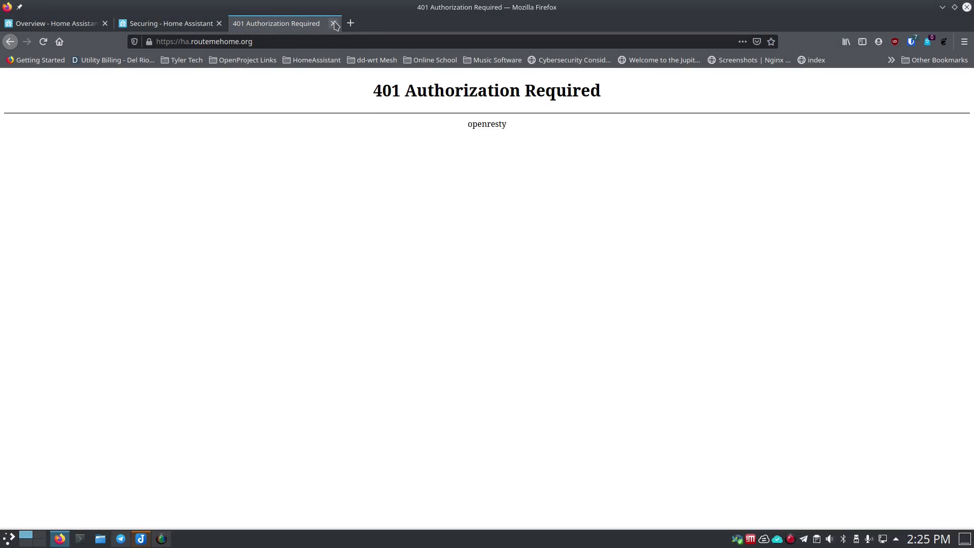
- Replace the ha.routemehome.org tab with Nginx Proxy Manager at 192.168.7.125:81 and open its proxy hosts list
{"action": "left_click", "coordinate": [350, 23]}
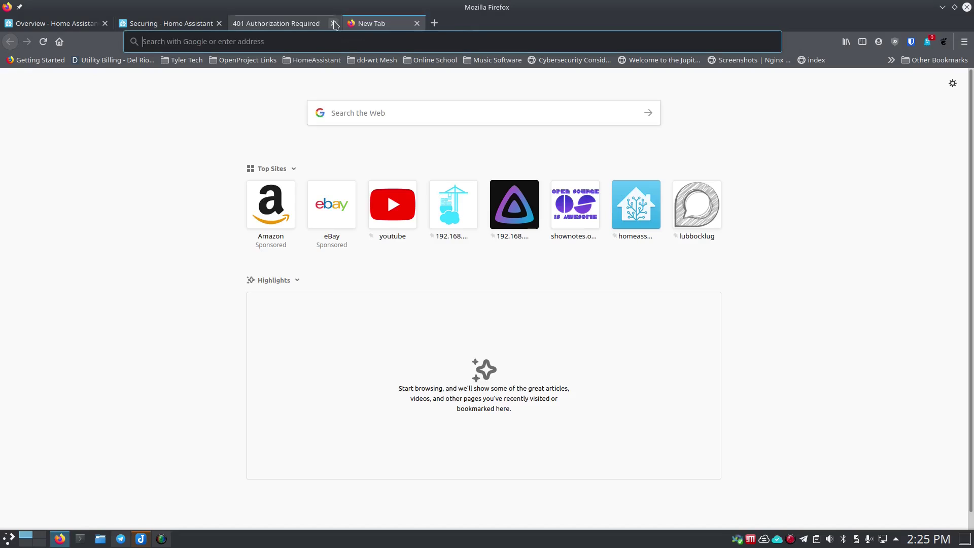
{"action": "left_click", "coordinate": [334, 23]}
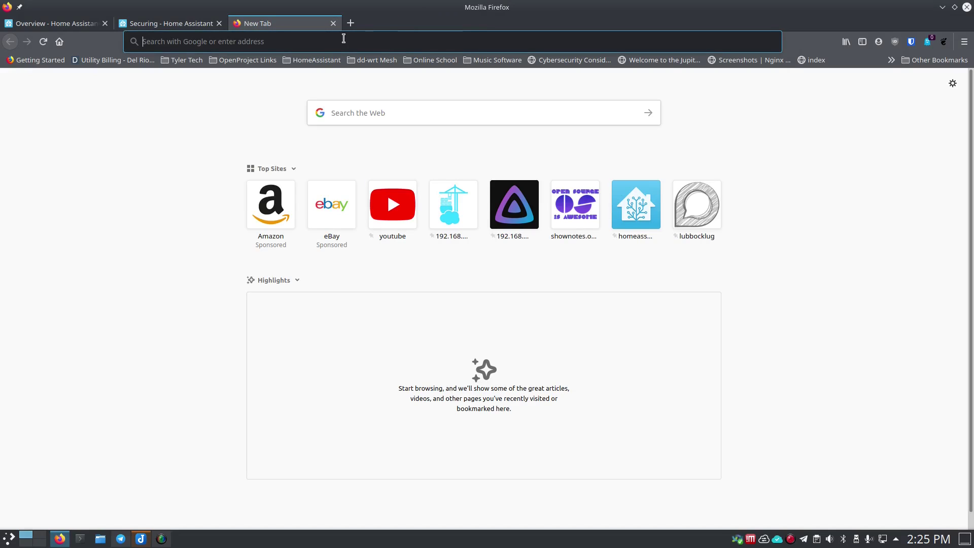
{"action": "left_click", "coordinate": [343, 39]}
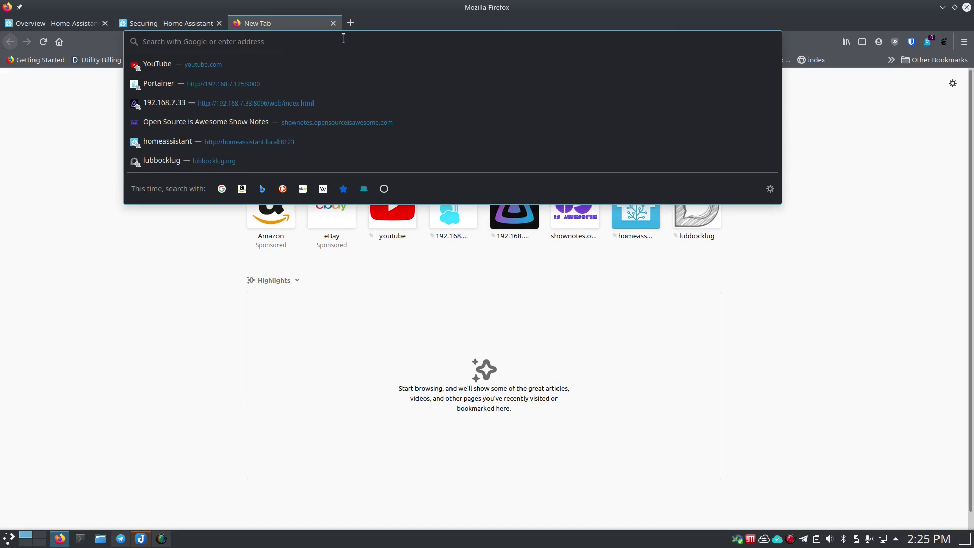
{"action": "type", "text": "1"}
{"action": "type", "text": "92"}
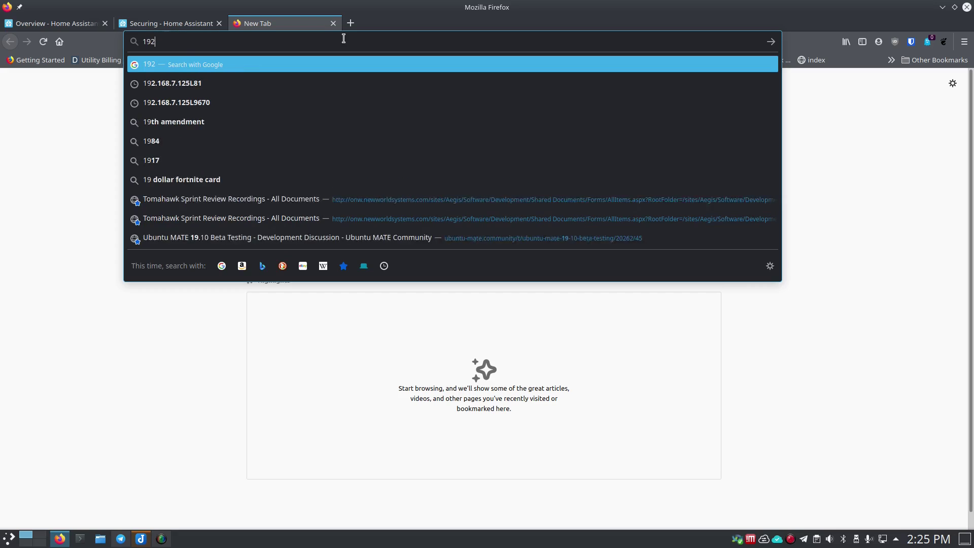
{"action": "type", "text": ".168.7.125:"}
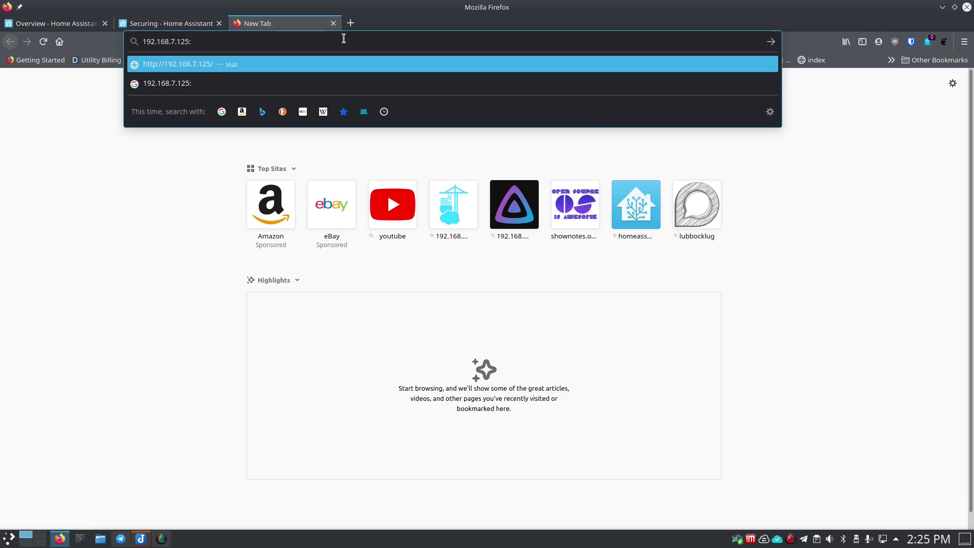
{"action": "type", "text": "81"}
{"action": "key", "text": "Return"}
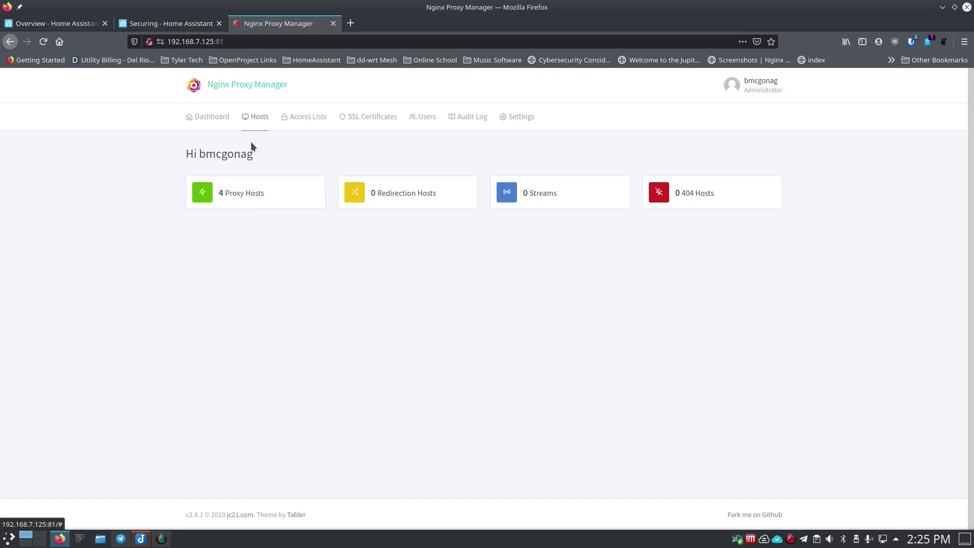
{"action": "left_click", "coordinate": [245, 193]}
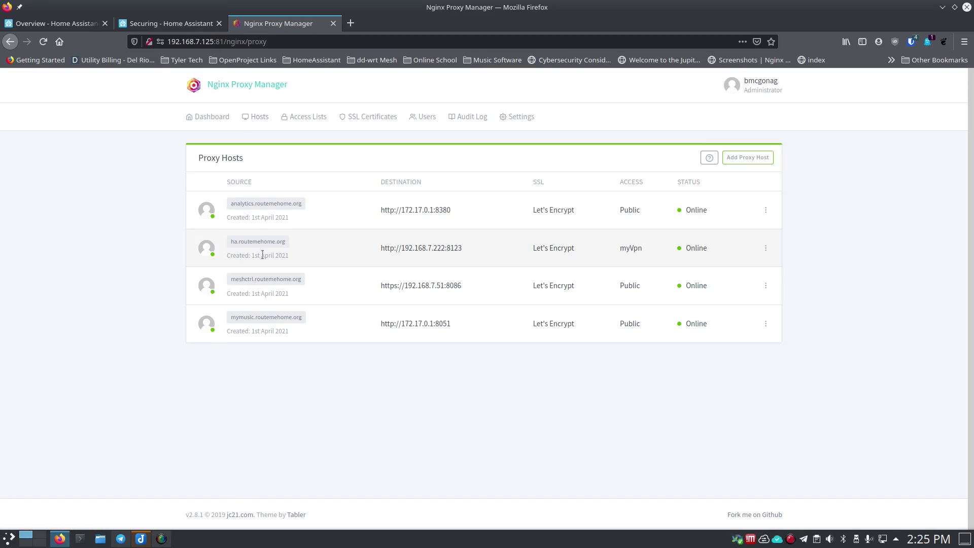
- Review the details and SSL settings of the ha.routemehome.org proxy host, and close it without changes
{"action": "left_click", "coordinate": [765, 248]}
{"action": "left_click", "coordinate": [724, 267]}
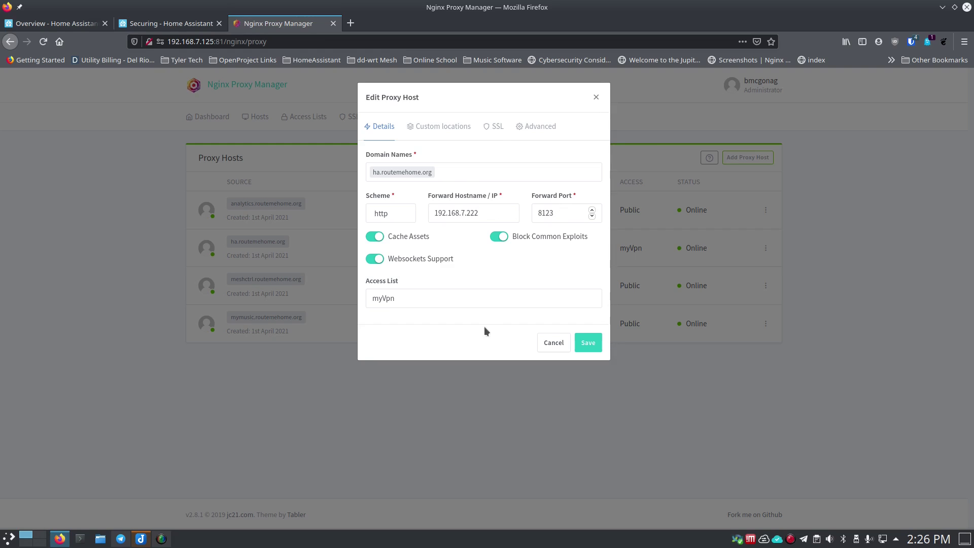
{"action": "left_click", "coordinate": [493, 126]}
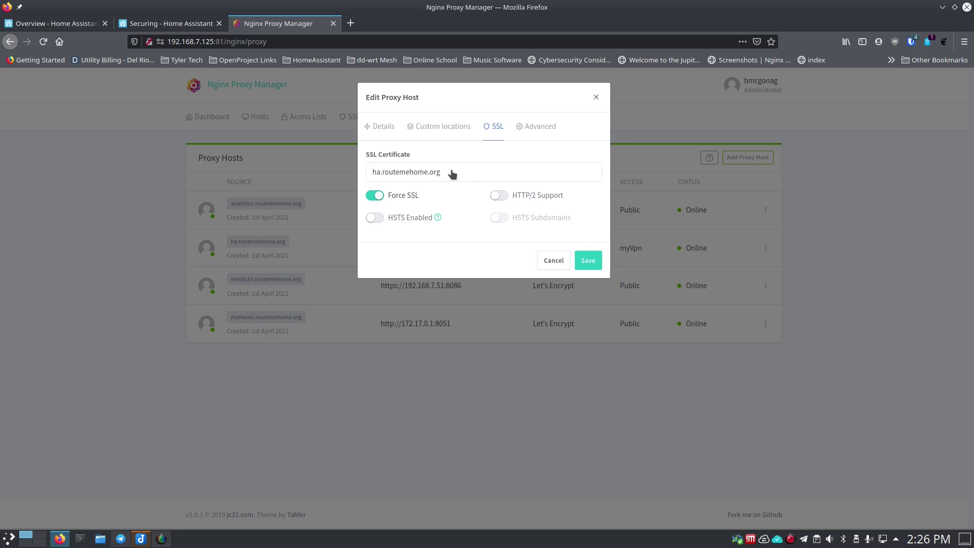
{"action": "left_click", "coordinate": [382, 126]}
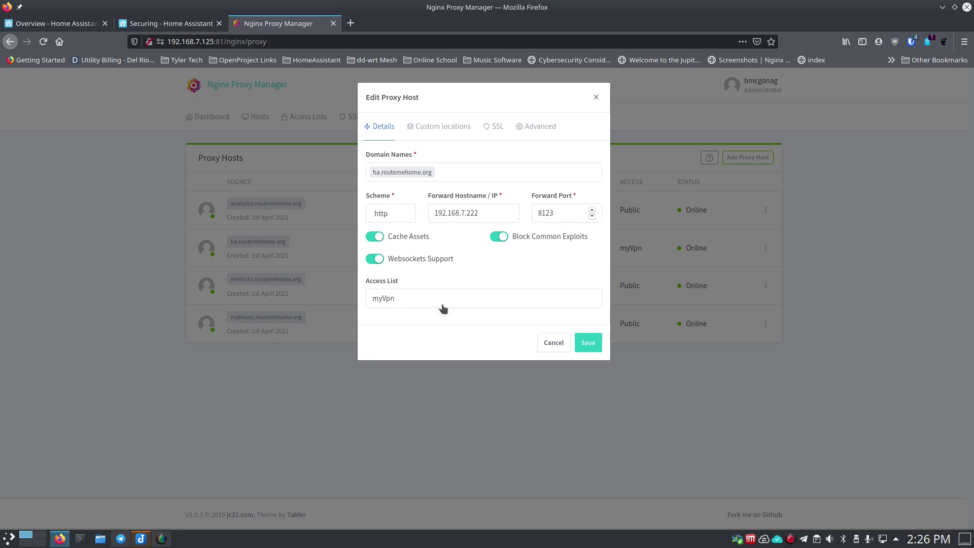
{"action": "left_click", "coordinate": [593, 98]}
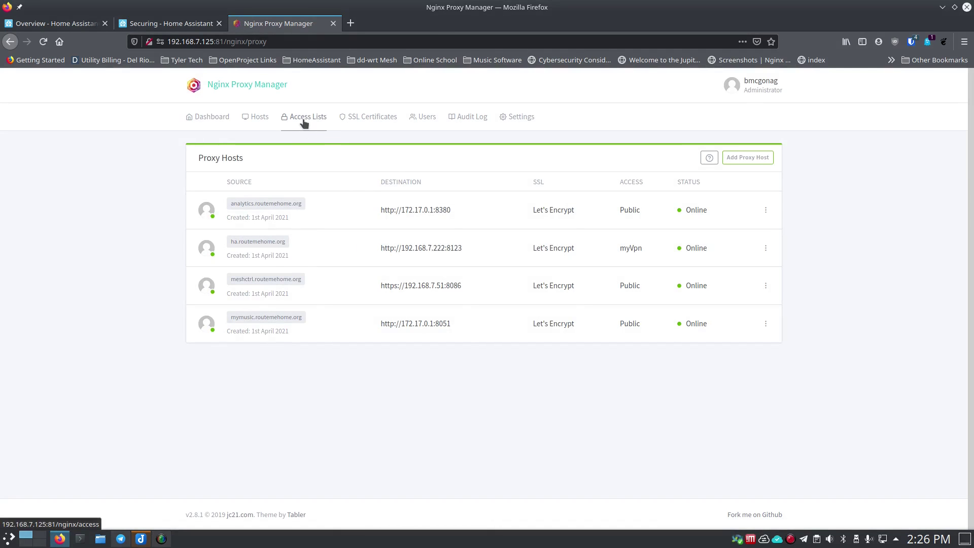
- Start a new access list named MyVPN2 and enable its Satisfy Any option
{"action": "left_click", "coordinate": [305, 121]}
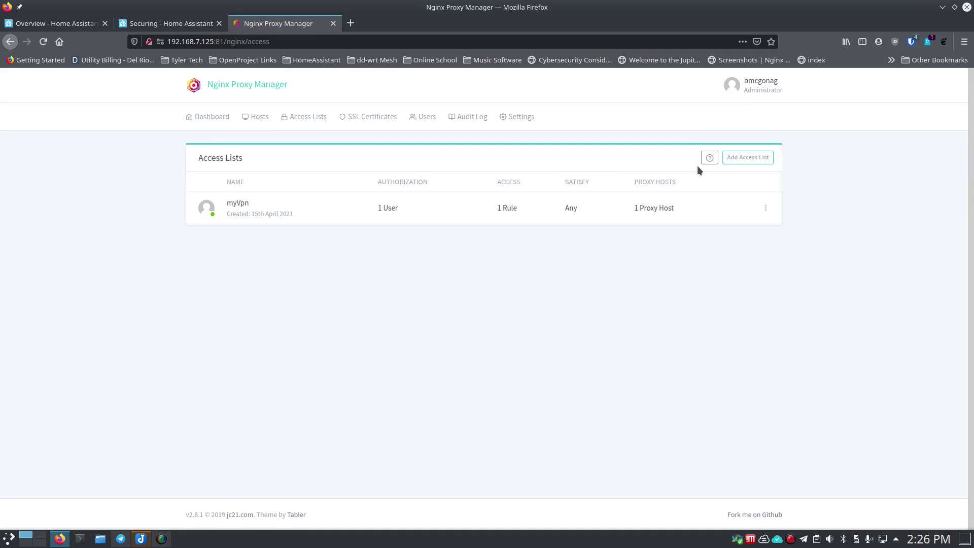
{"action": "left_click", "coordinate": [743, 162]}
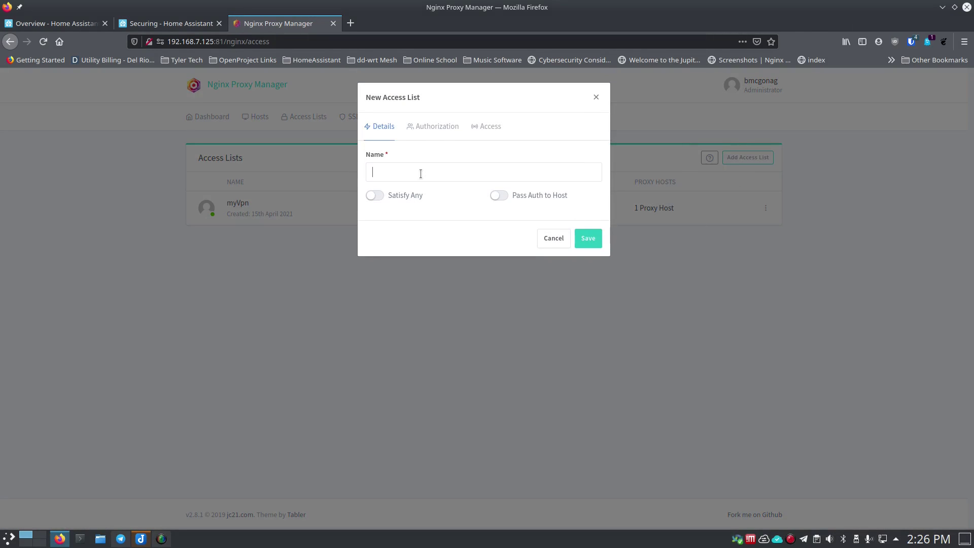
{"action": "type", "text": "MyVPn2"}
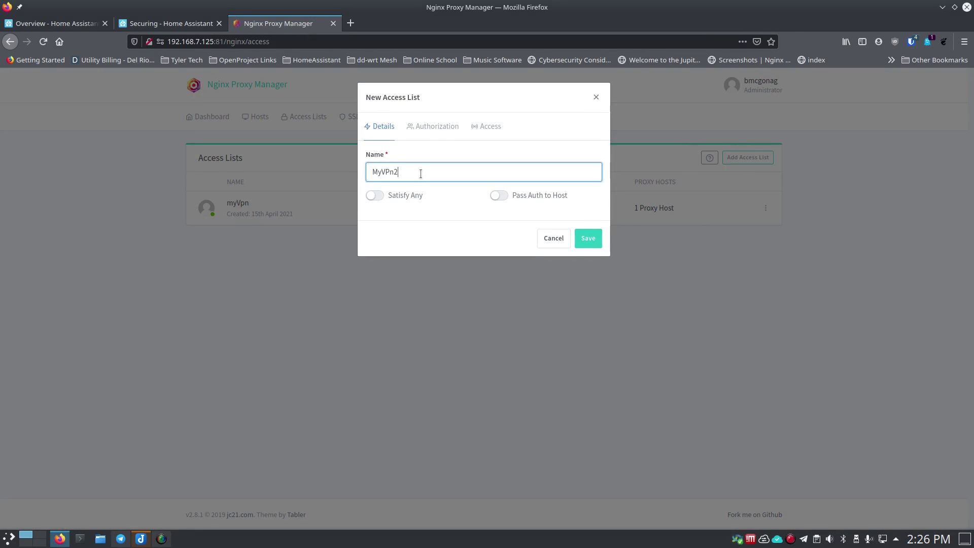
{"action": "key", "text": "BackSpace"}
{"action": "type", "text": "N2"}
{"action": "left_click", "coordinate": [395, 202]}
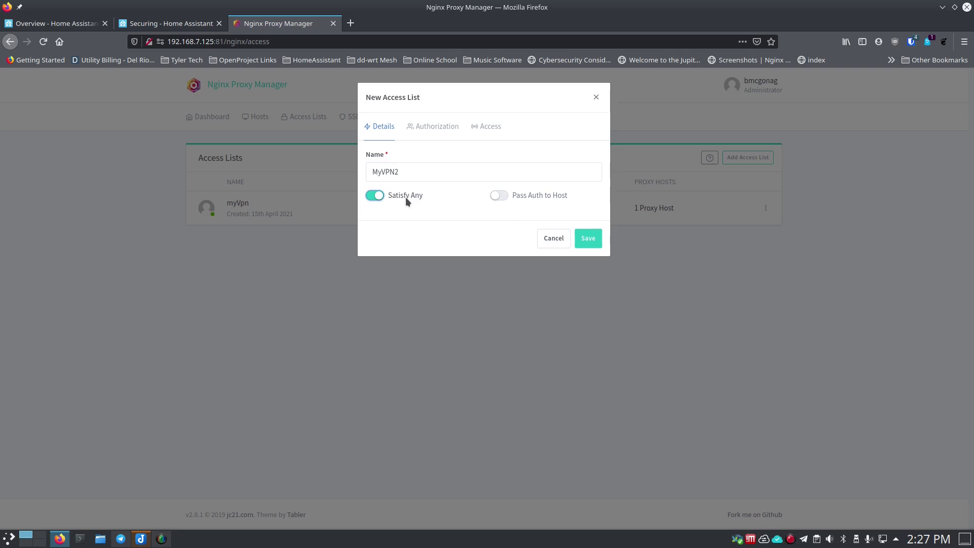
- Check the new list's authorization and access rules, and save it with the prefilled login and no allow addresses
{"action": "left_click", "coordinate": [434, 133]}
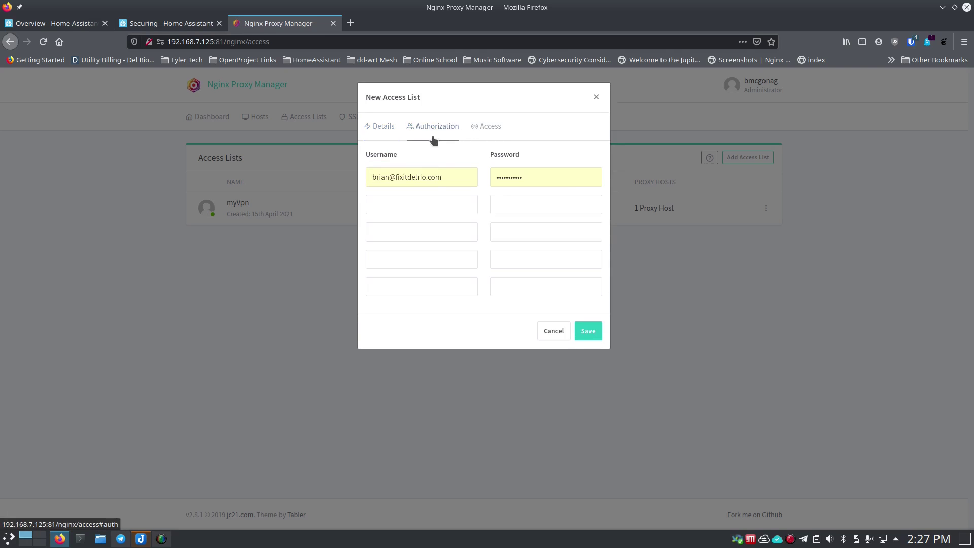
{"action": "left_click", "coordinate": [481, 129]}
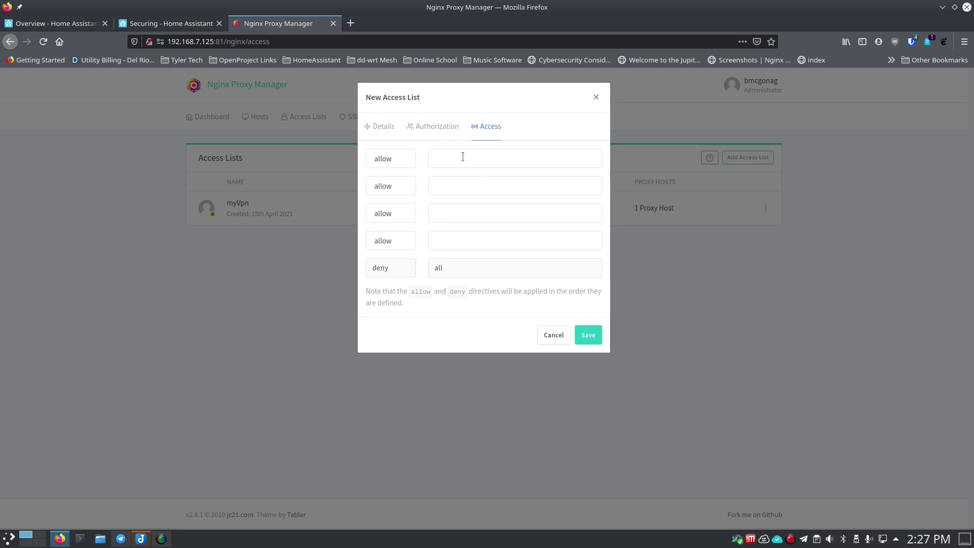
{"action": "left_click", "coordinate": [441, 131]}
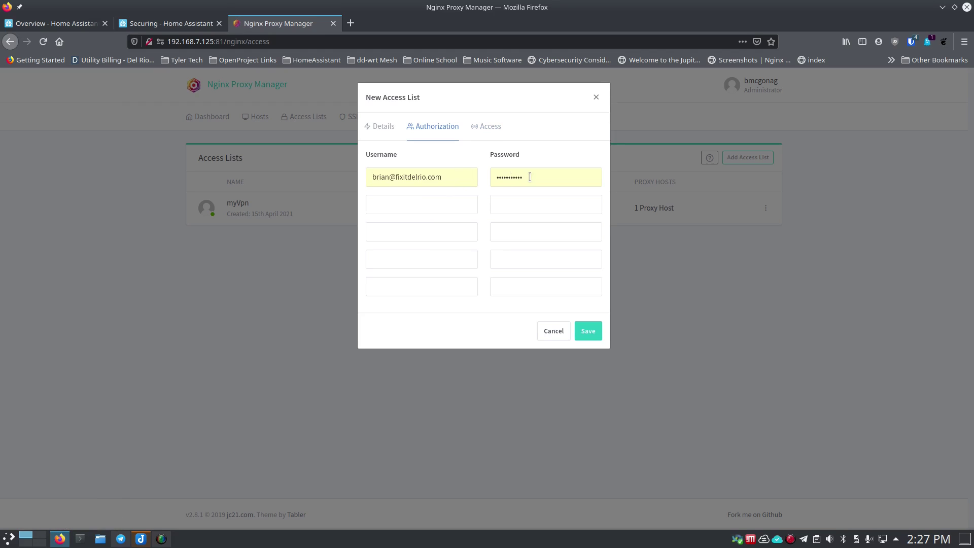
{"action": "left_click", "coordinate": [488, 128]}
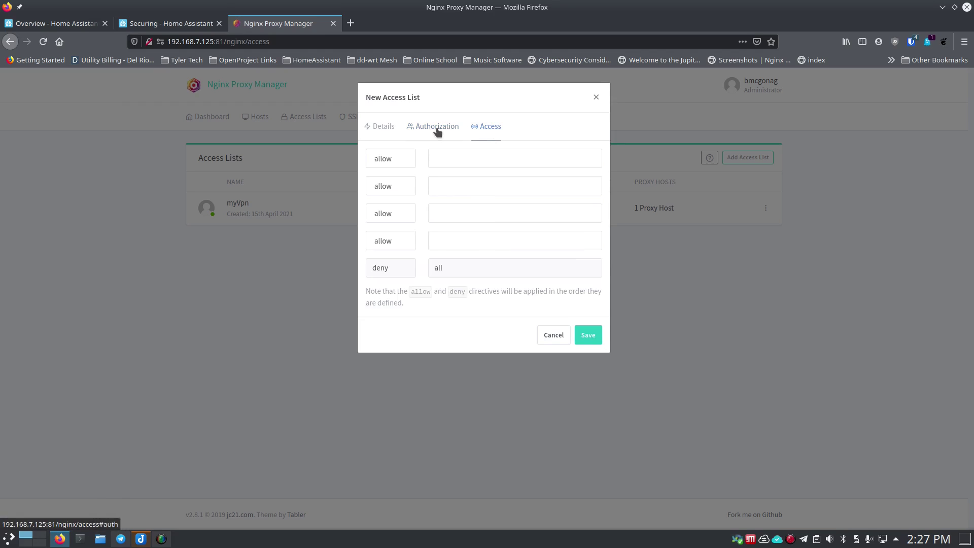
{"action": "left_click", "coordinate": [435, 129]}
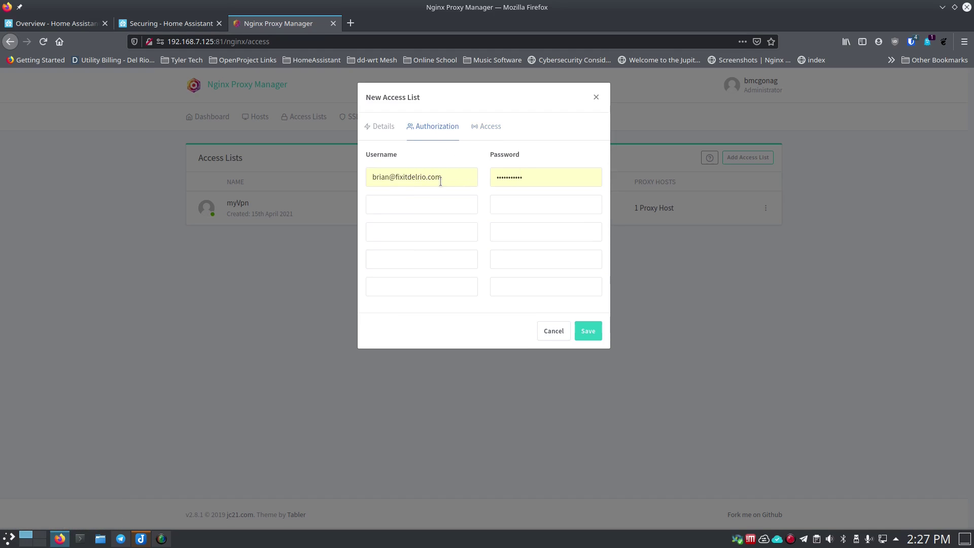
{"action": "left_click", "coordinate": [383, 131]}
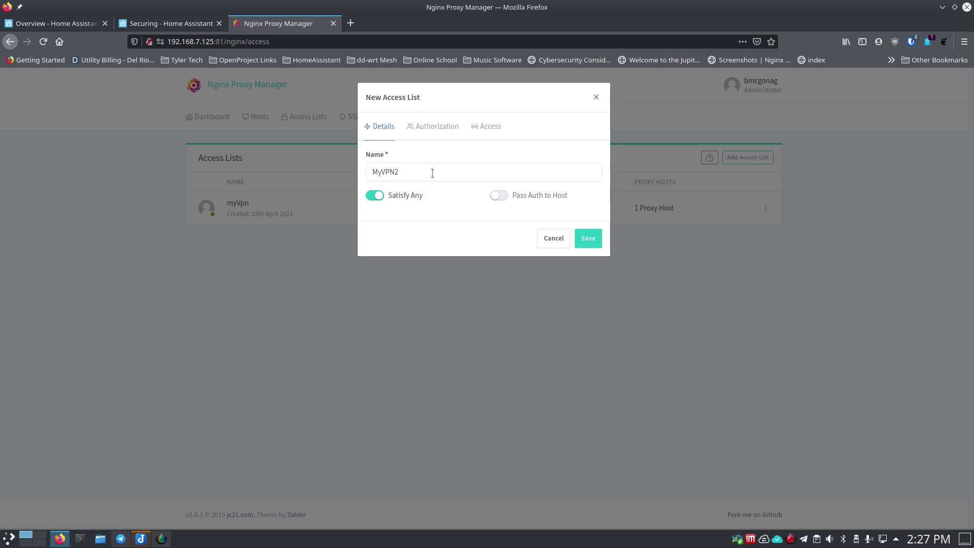
{"action": "left_click", "coordinate": [587, 242]}
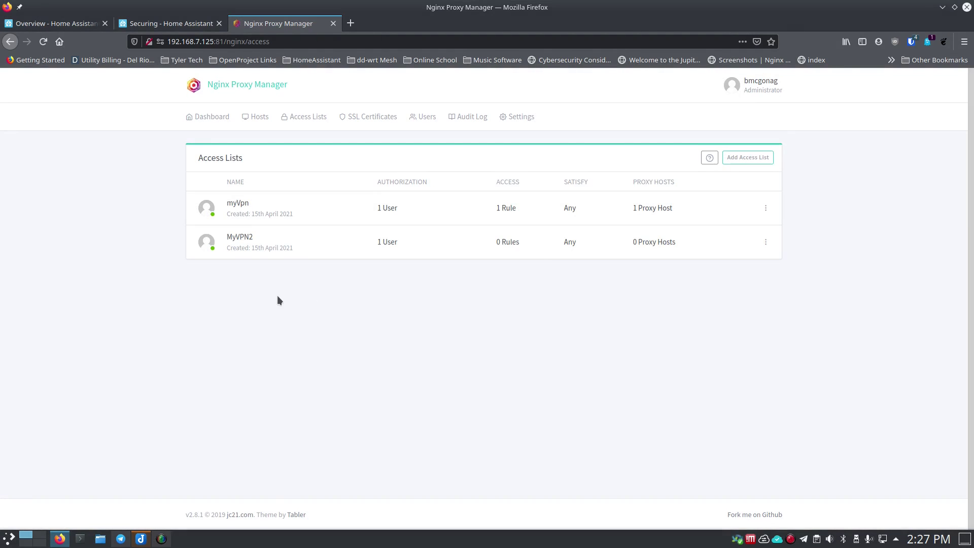
- Assign the MyVPN2 access list to the meshctrl.routemehome.org proxy host and save it
{"action": "left_click", "coordinate": [252, 118]}
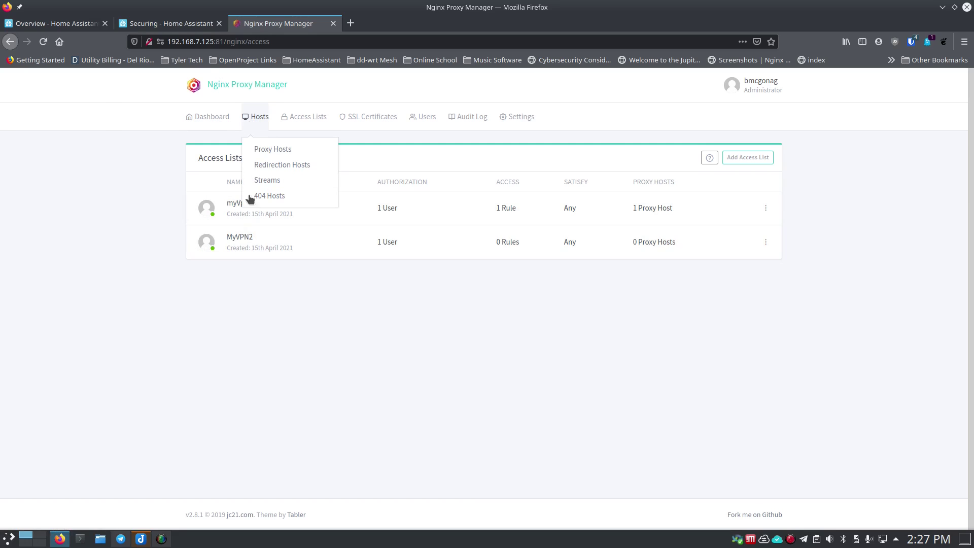
{"action": "left_click", "coordinate": [262, 149]}
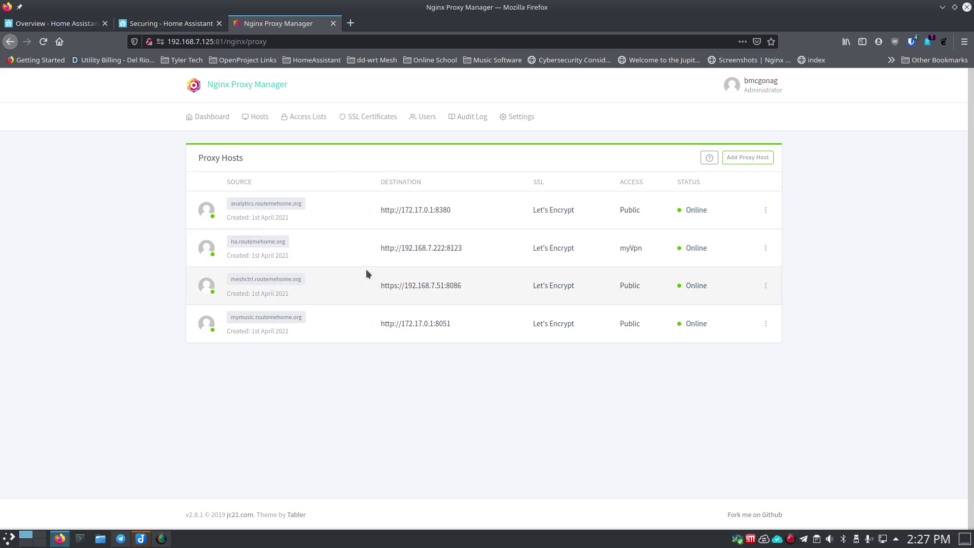
{"action": "left_click", "coordinate": [764, 286]}
{"action": "left_click", "coordinate": [714, 308]}
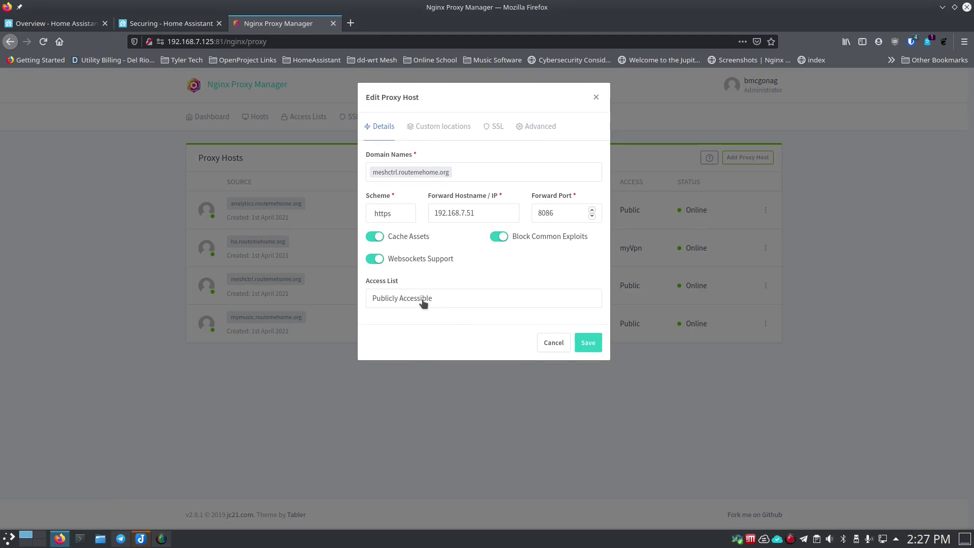
{"action": "left_click", "coordinate": [423, 299]}
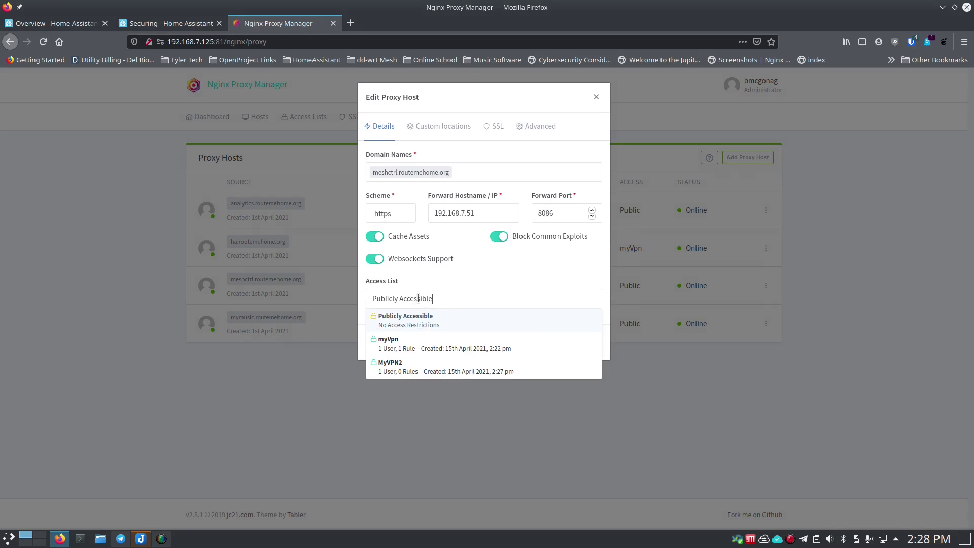
{"action": "left_click", "coordinate": [409, 366]}
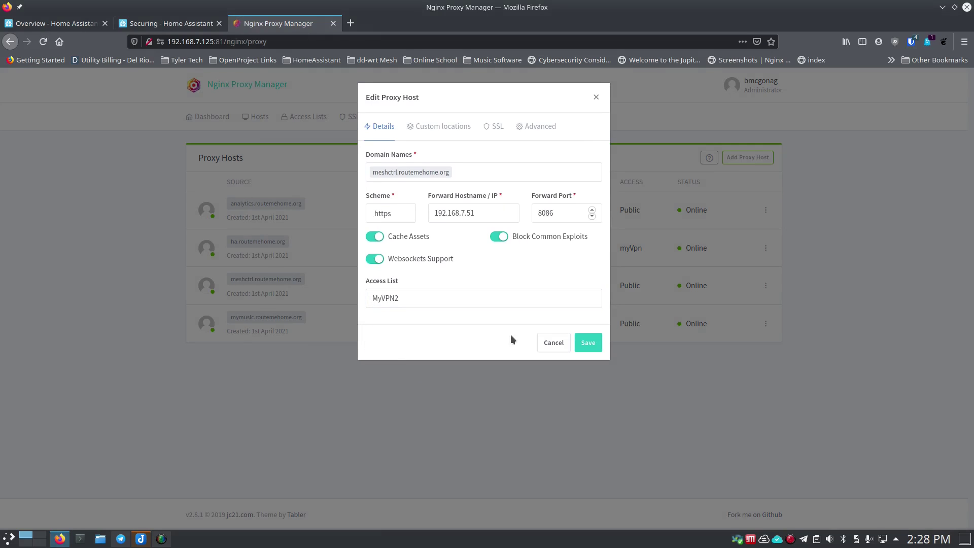
{"action": "left_click", "coordinate": [589, 342]}
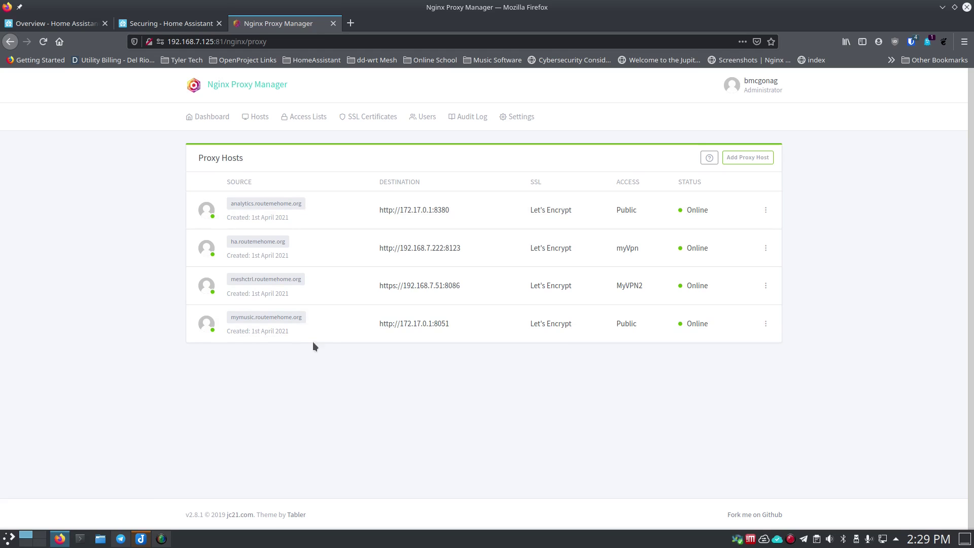
- Revisit the Home Assistant overview and review the checklist and remote access guidance in the Securing documentation
{"action": "left_click", "coordinate": [82, 27]}
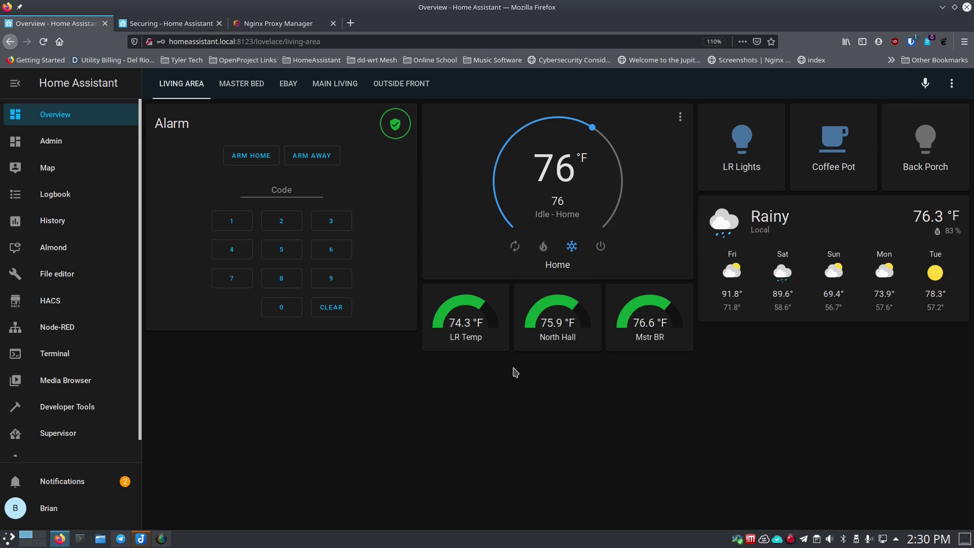
{"action": "left_click", "coordinate": [170, 23]}
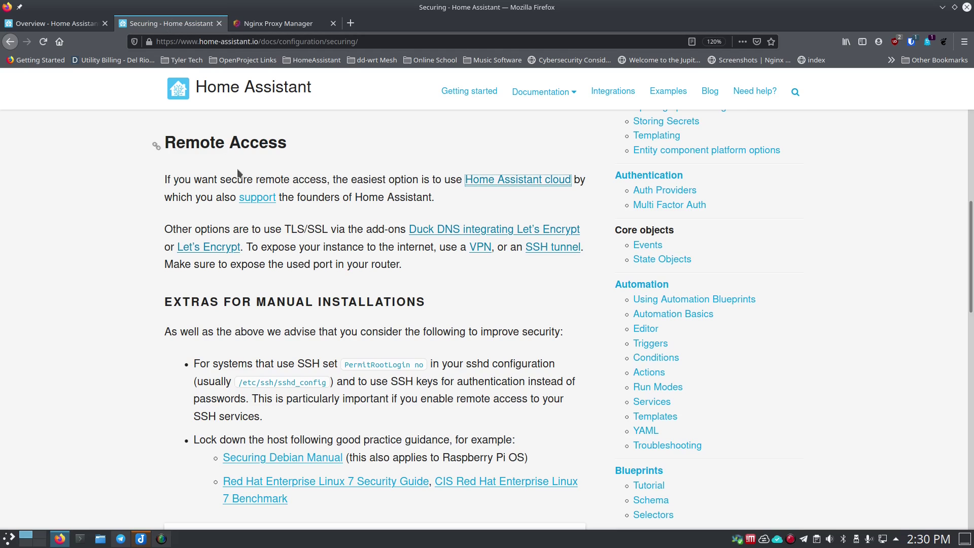
{"action": "scroll", "coordinate": [263, 211], "scroll_direction": "up", "scroll_amount": 2}
{"action": "scroll", "coordinate": [266, 213], "scroll_direction": "down", "scroll_amount": 4}
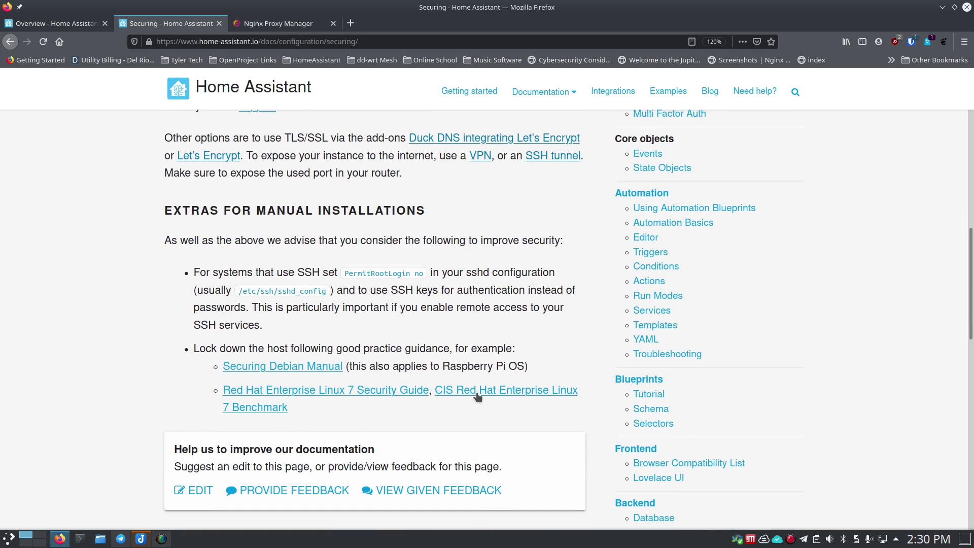
{"action": "scroll", "coordinate": [371, 286], "scroll_direction": "up", "scroll_amount": 3}
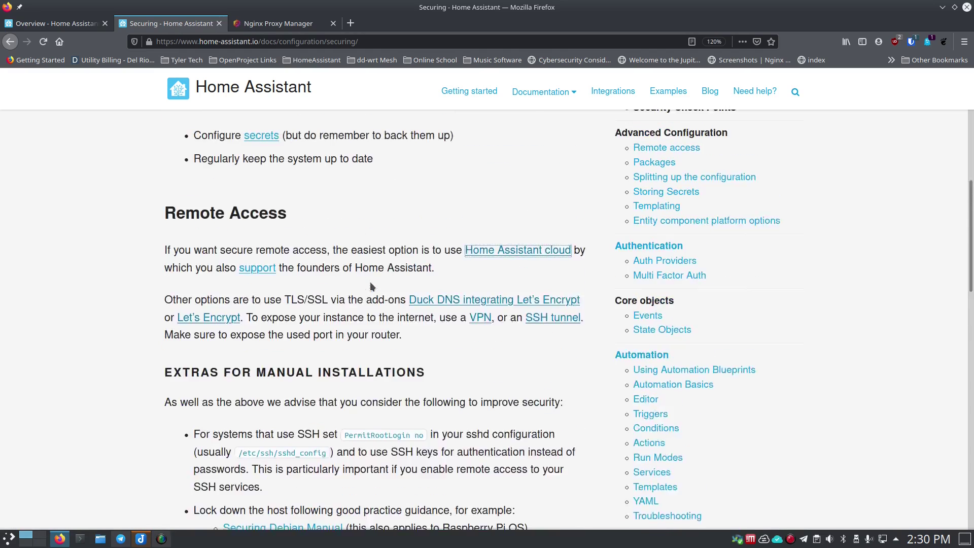
{"action": "scroll", "coordinate": [371, 287], "scroll_direction": "up", "scroll_amount": 5}
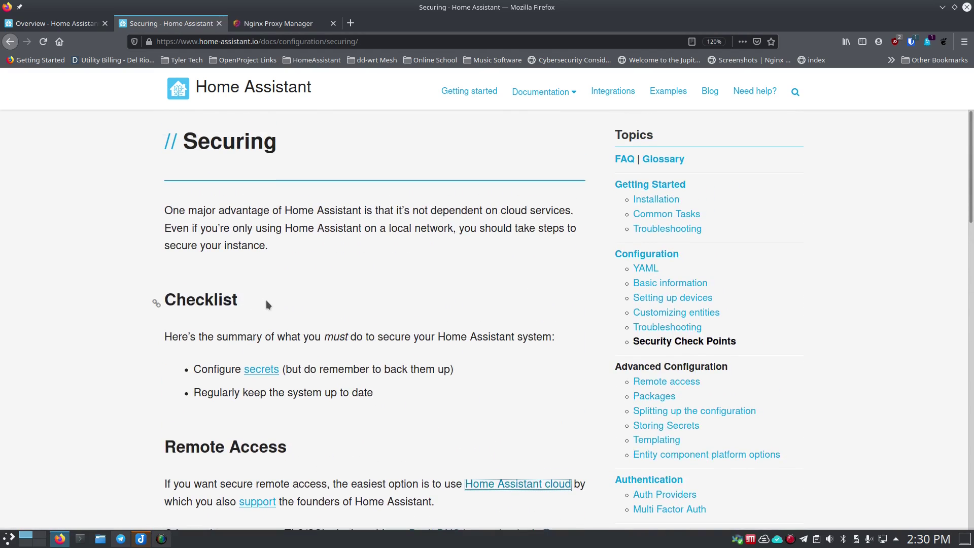
{"action": "scroll", "coordinate": [266, 300], "scroll_direction": "down", "scroll_amount": 6}
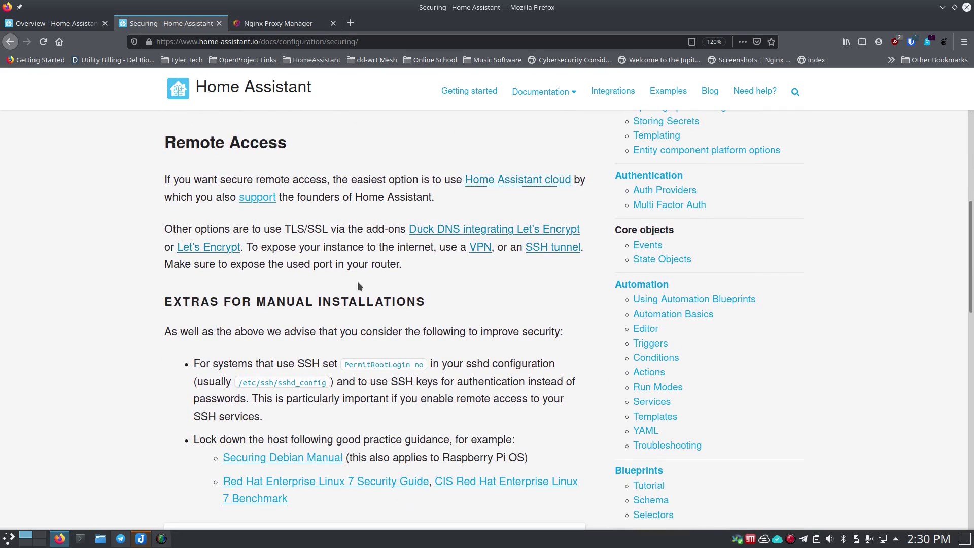